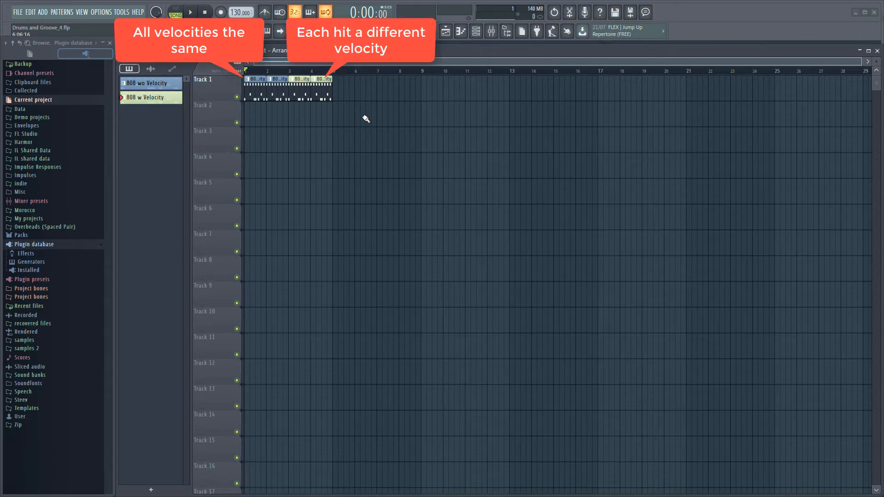
Play the arrangement through twice to compare the 808 clips without and with velocity variation.
key(space)
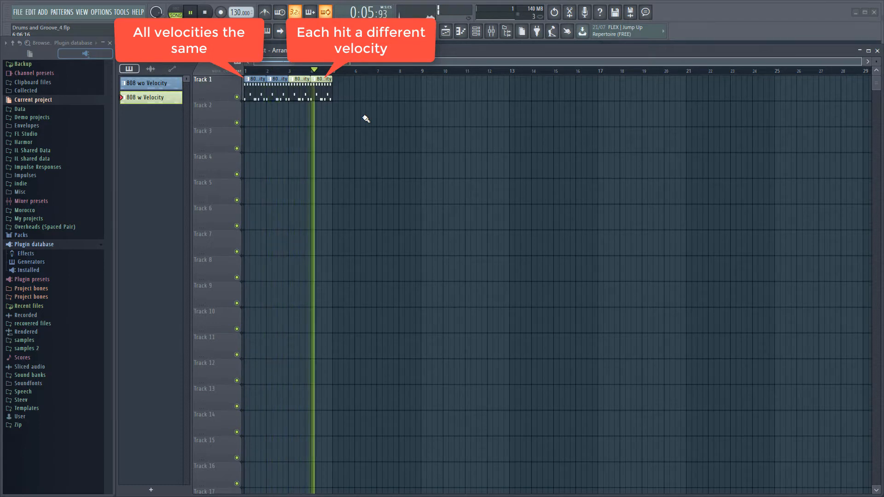
key(space)
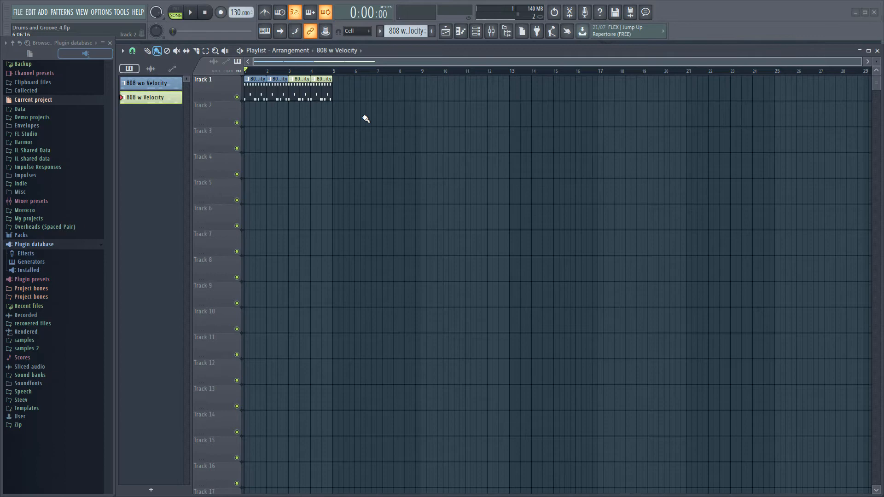
key(space)
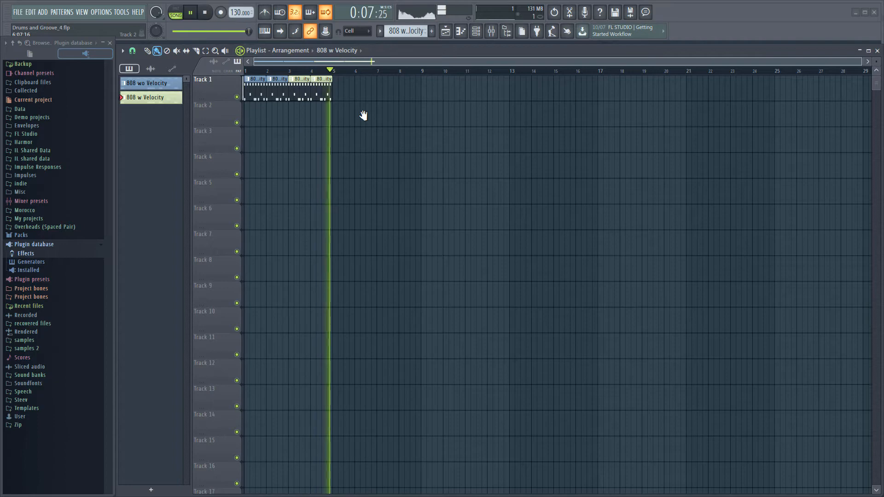
key(space)
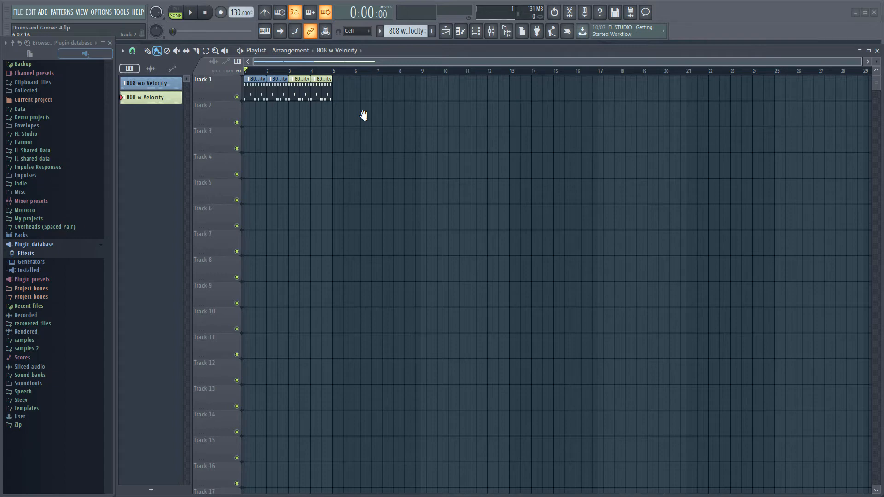
Examine the note velocities of the 808 wo Velocity pattern and the 808 w Velocity pattern.
double_click(254, 97)
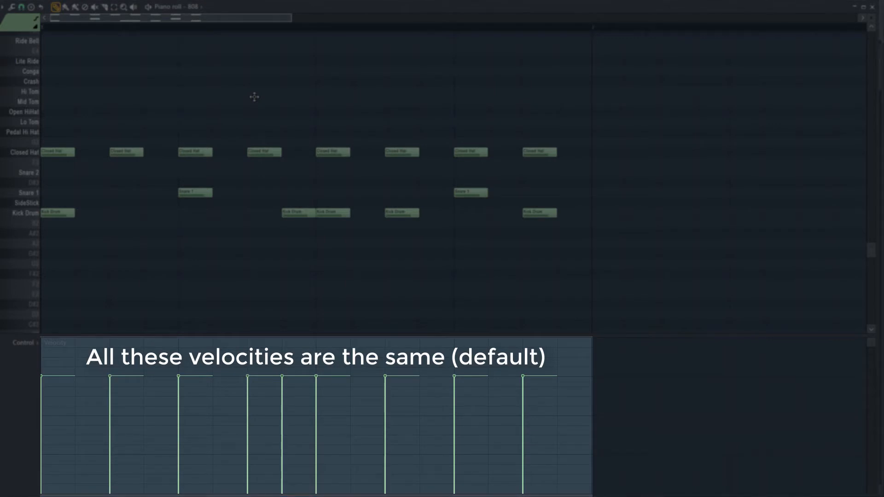
key(Escape)
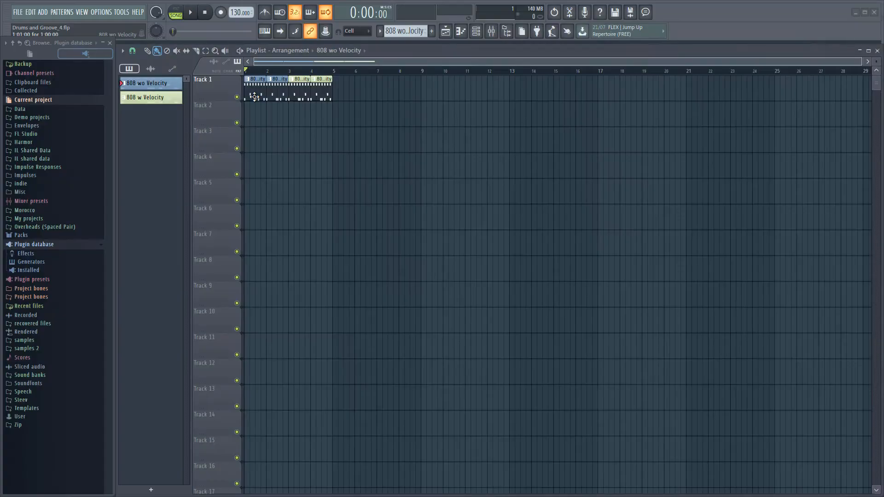
double_click(297, 89)
Place an 808 wo Velocity clip at bar 1 of Track 3 and make it a unique pattern.
click(250, 144)
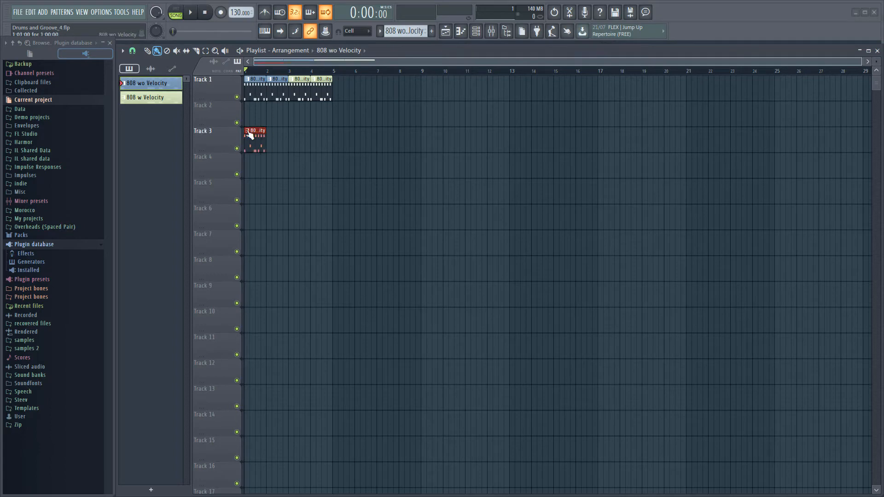
click(247, 131)
click(271, 189)
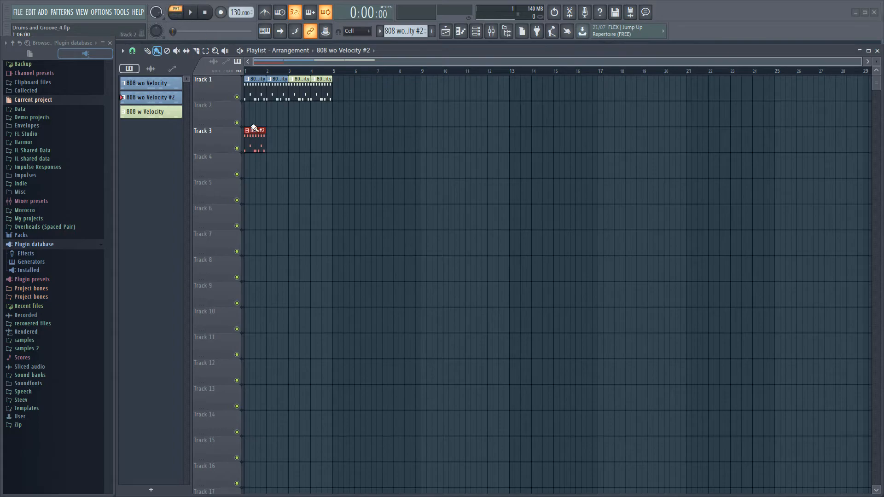
In the unique clip's notes, slightly raise the beat 1 kick's velocity and lower both snares, the beat 4 snare more than the beat 2 snare.
double_click(257, 144)
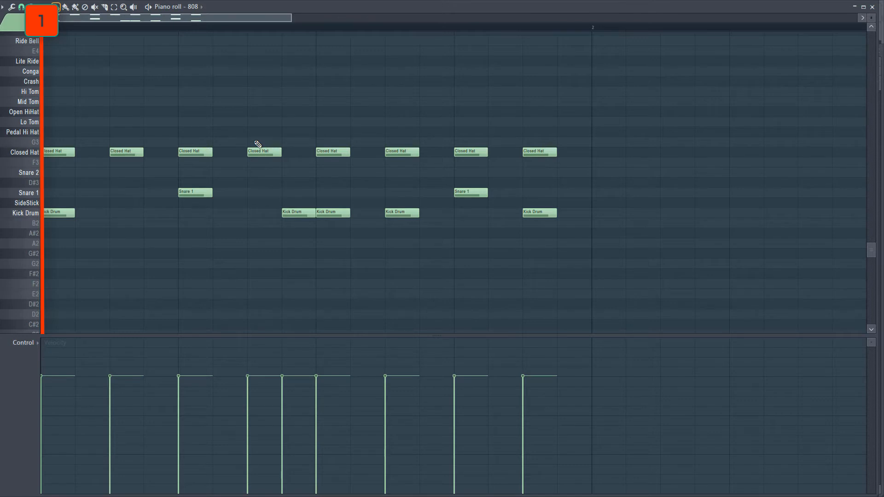
double_click(23, 213)
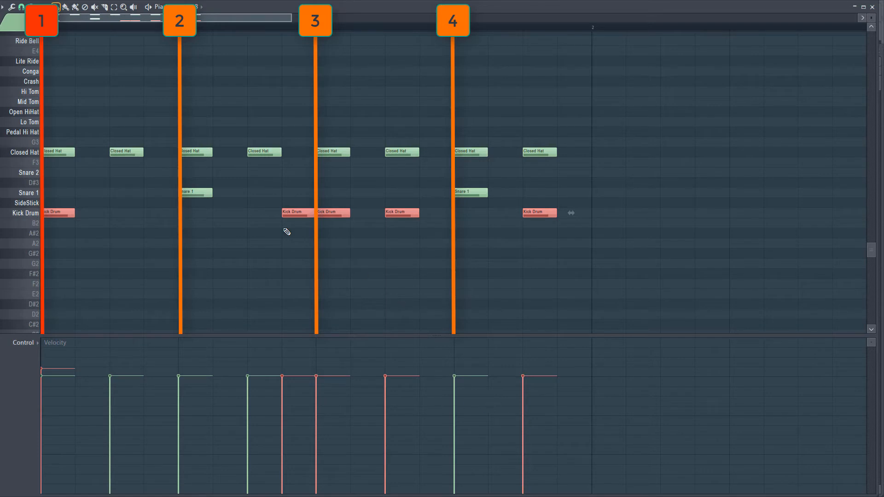
double_click(33, 193)
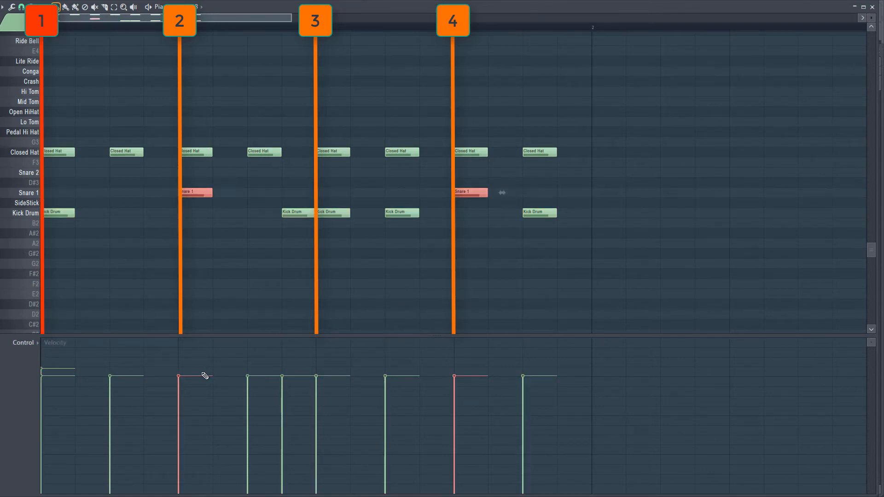
click(189, 378)
click(461, 385)
Vary the Closed Hat velocities, keeping beats 1 and 3 strongest, beats 2 and 4 slightly softer and the off-beats clearly lower.
double_click(34, 155)
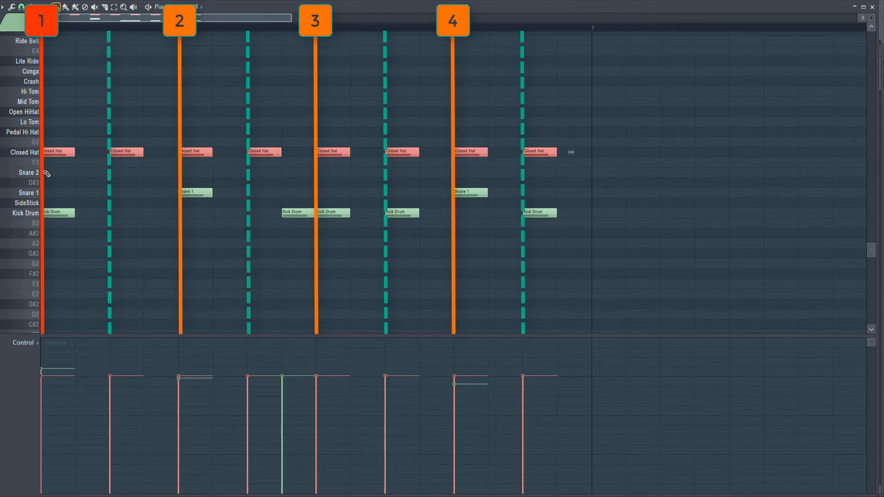
click(115, 418)
click(48, 374)
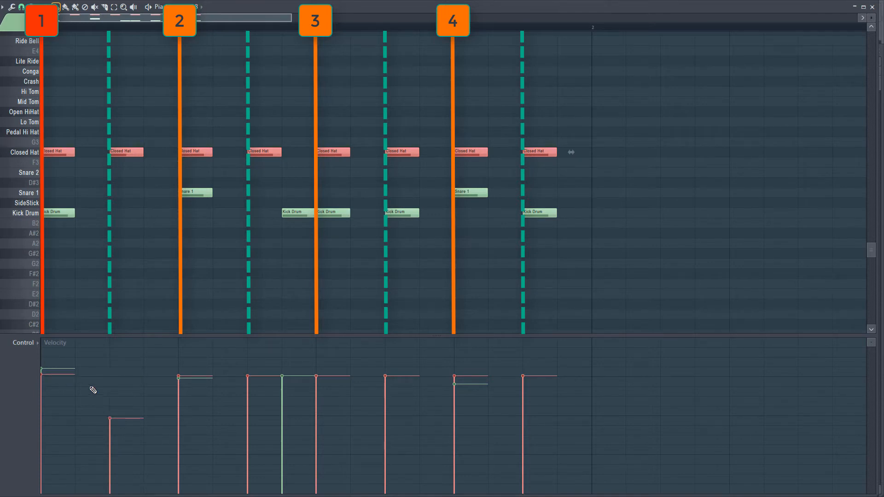
click(188, 392)
click(253, 418)
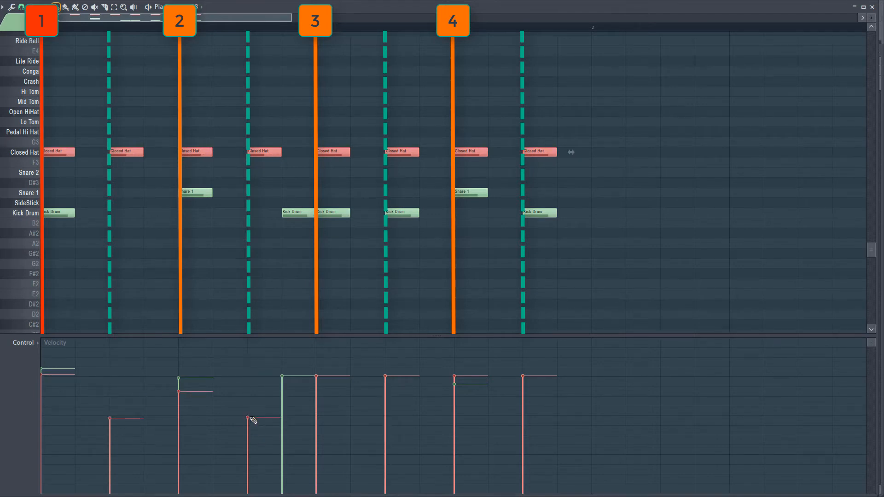
click(319, 374)
click(386, 413)
click(461, 385)
click(530, 401)
click(386, 419)
Lower the velocities of the off-beat kicks, with the kick just before beat 3 the softest, and play the pattern back.
click(23, 215)
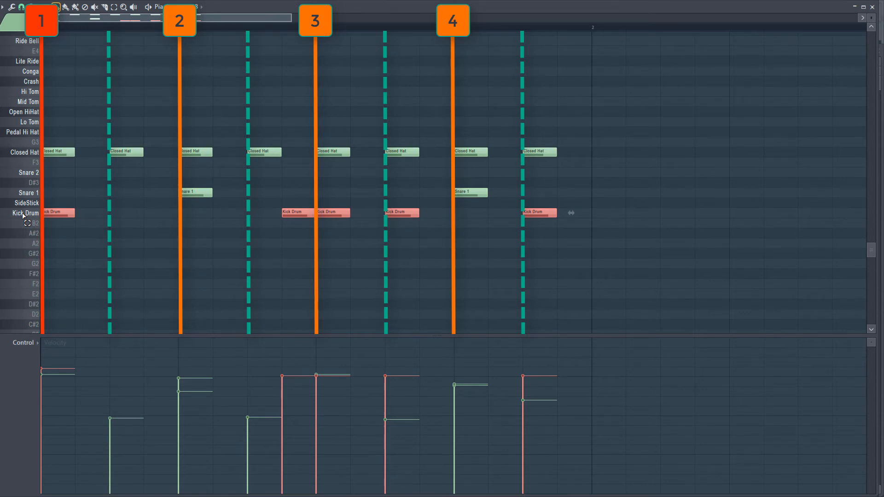
click(284, 436)
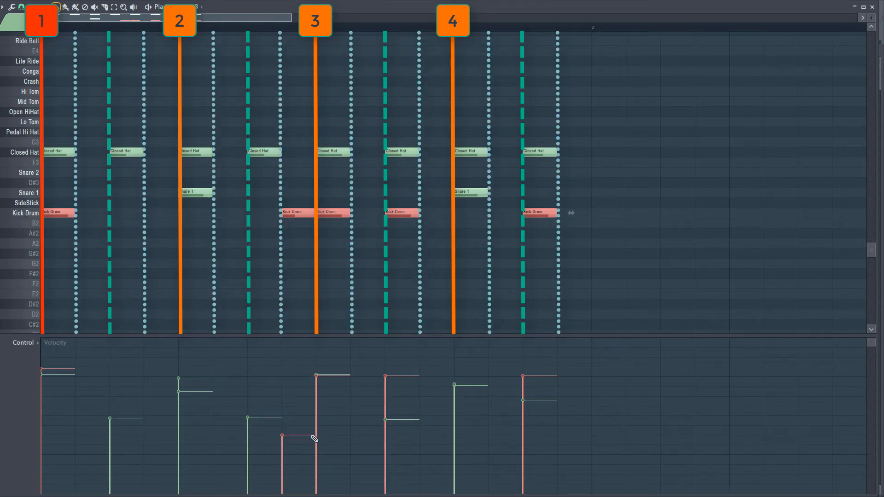
click(395, 407)
click(527, 411)
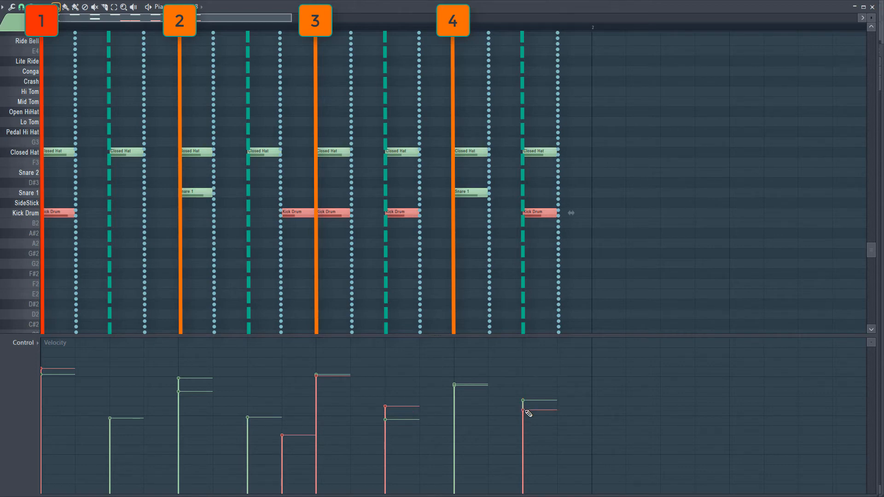
key(space)
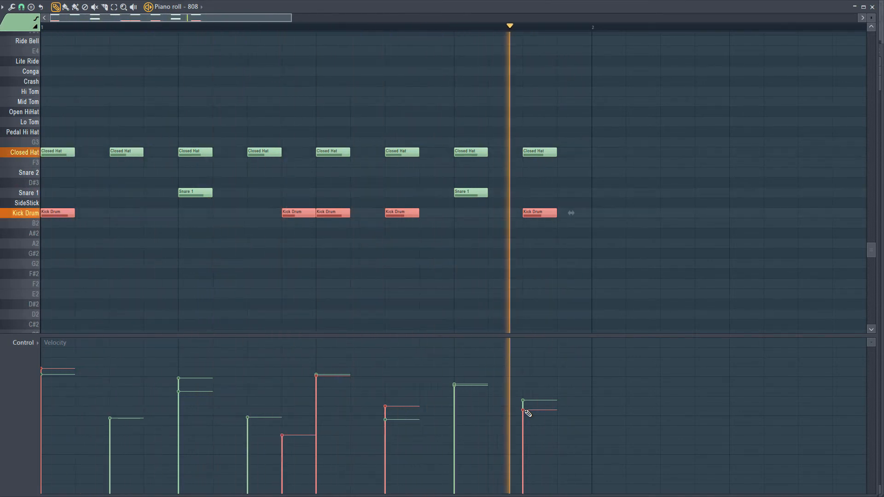
key(space)
ctrl+click(532, 284)
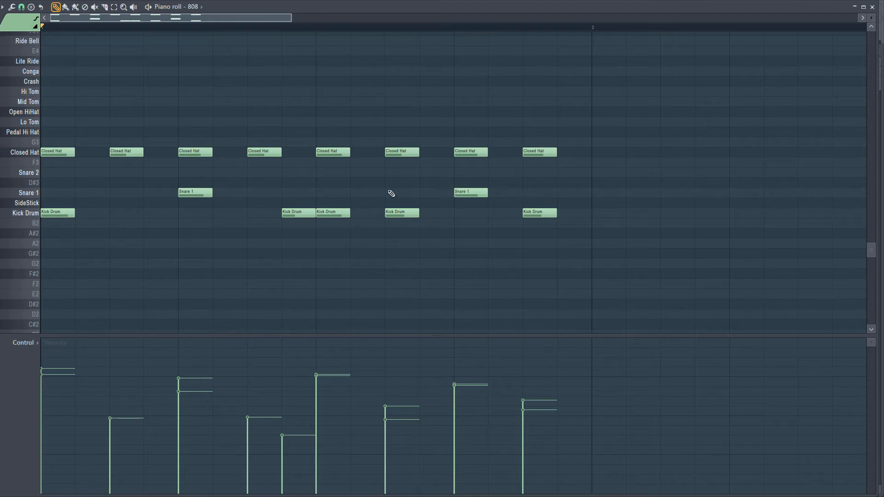
Fill beats 3 and 4 of the Snare 1 row with consecutive sixteenth notes and play the pattern back.
click(330, 194)
click(364, 194)
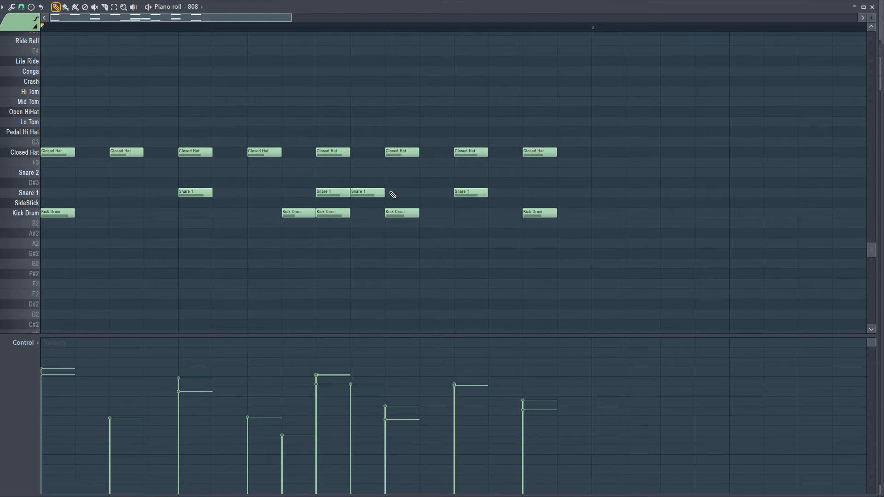
click(394, 194)
click(434, 194)
click(497, 194)
click(544, 193)
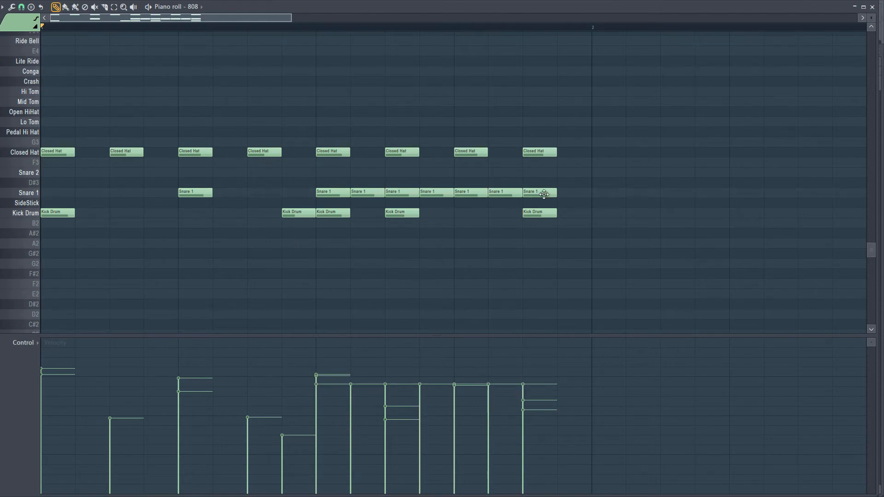
click(565, 194)
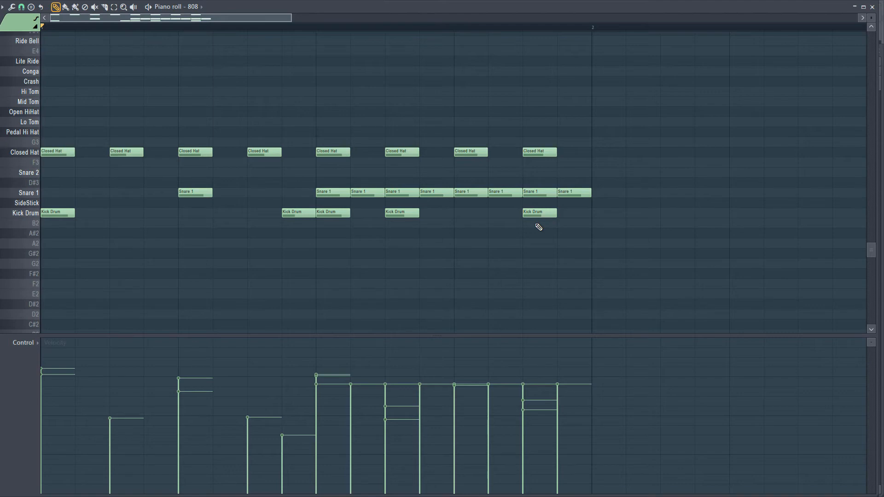
key(space)
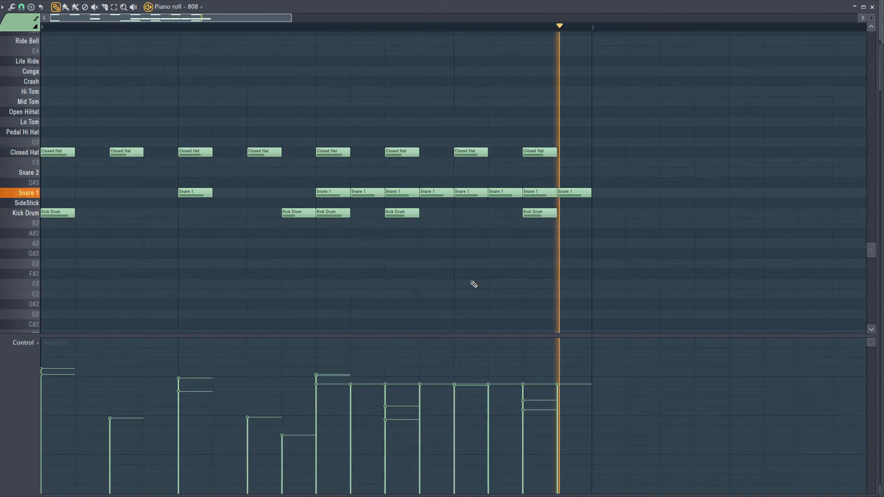
key(space)
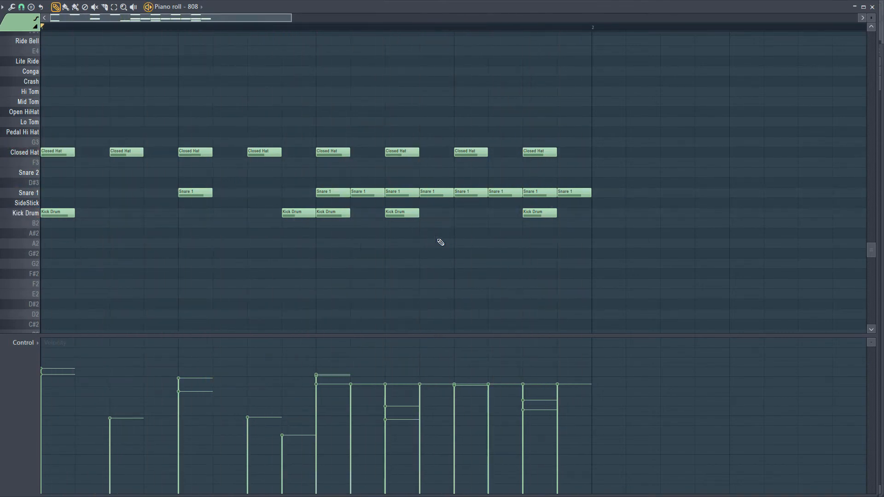
Give the snare roll uneven velocities, softest on beat 3 and strongest on beat 4, and play it back while adjusting the last hit.
ctrl+click(38, 194)
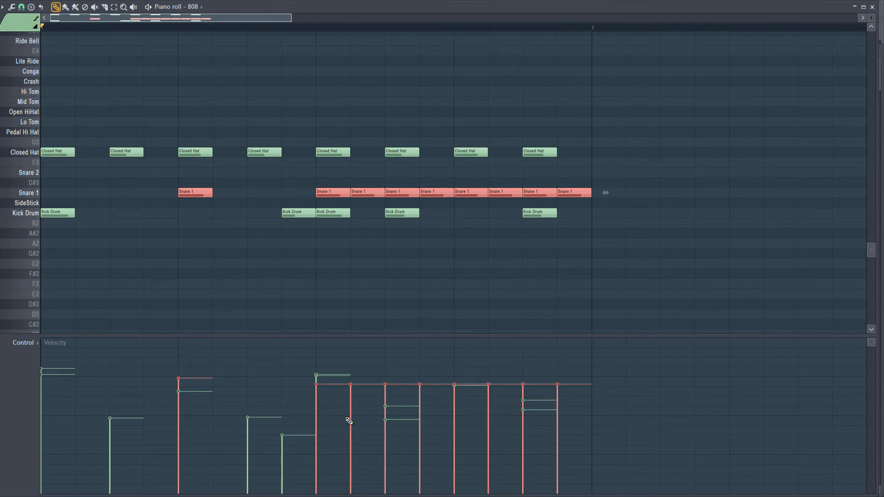
click(317, 439)
click(354, 415)
click(385, 424)
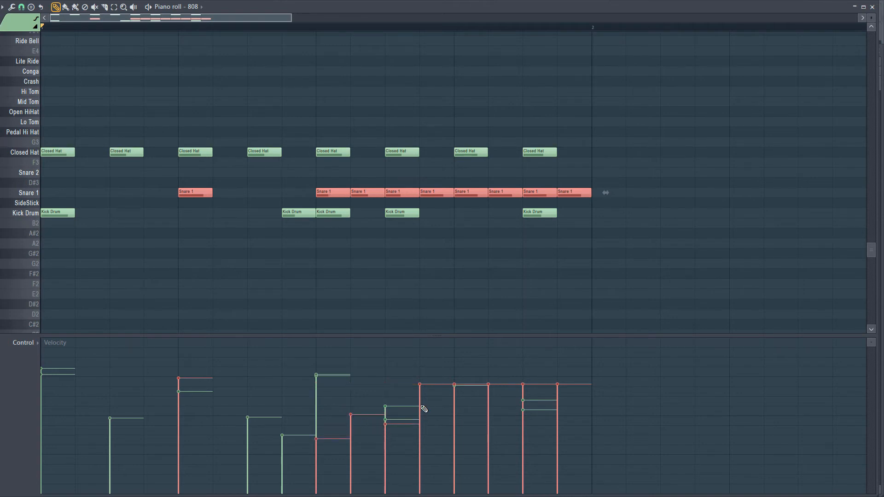
click(420, 409)
click(455, 382)
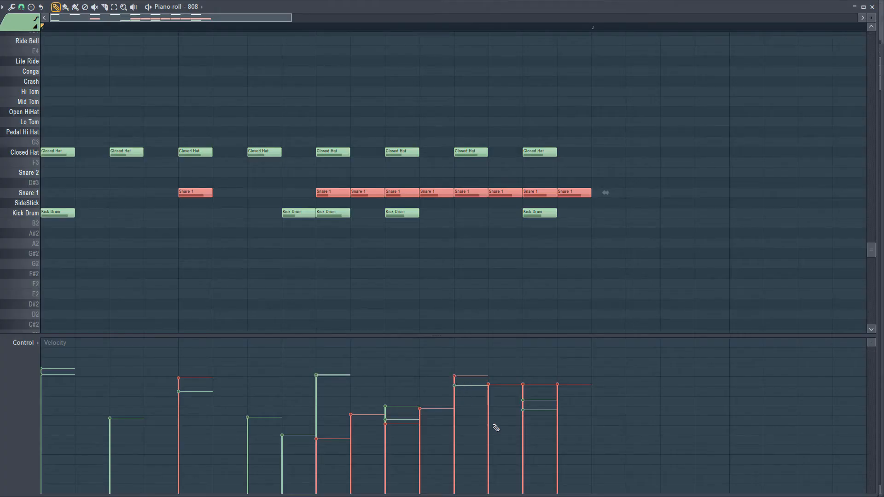
click(491, 420)
click(526, 400)
click(558, 410)
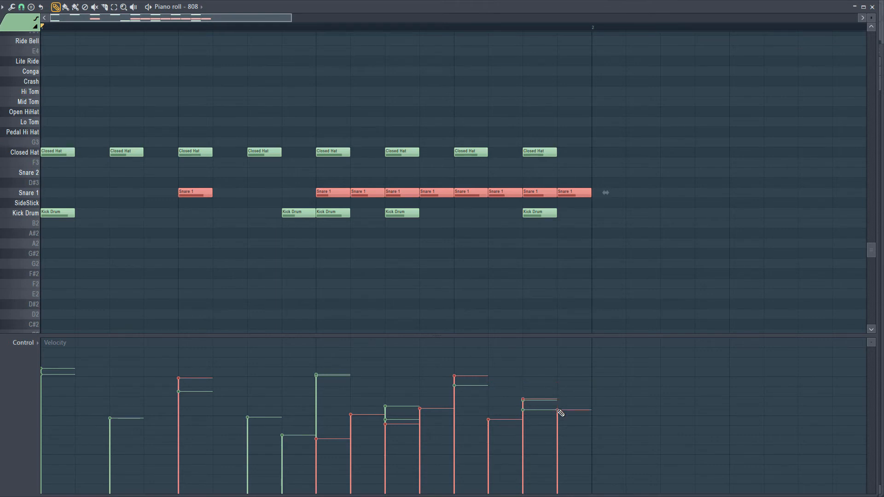
key(space)
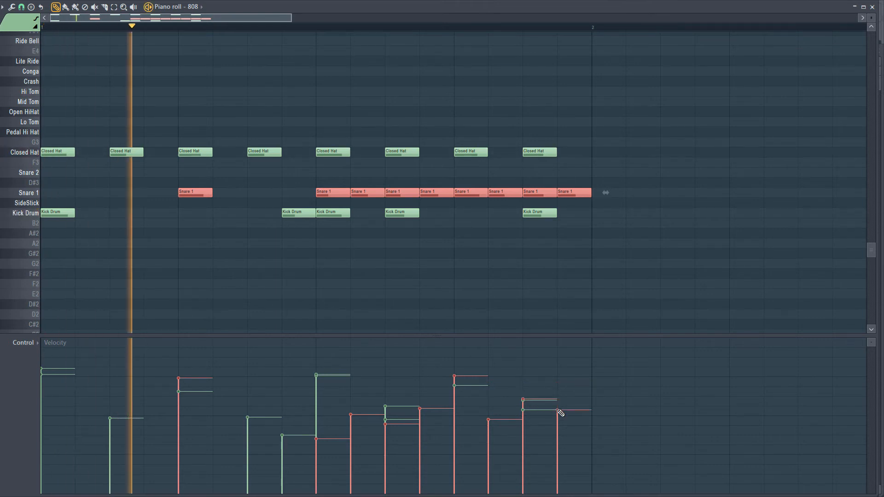
click(566, 396)
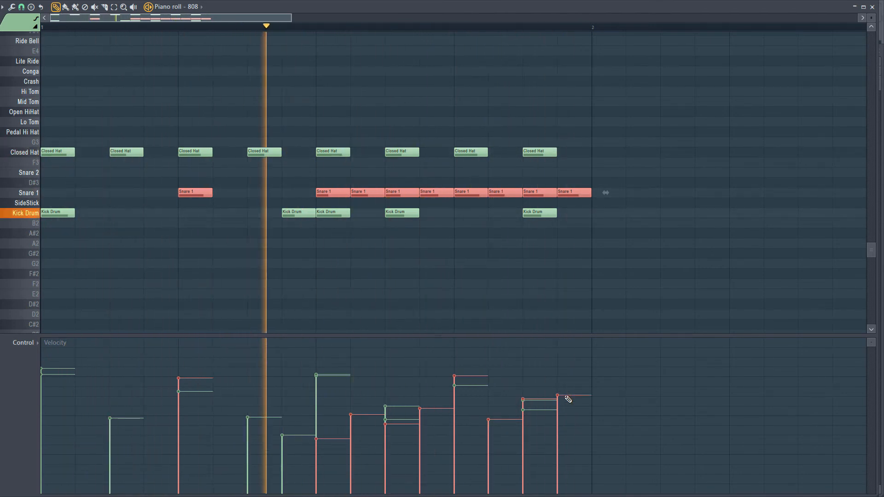
key(space)
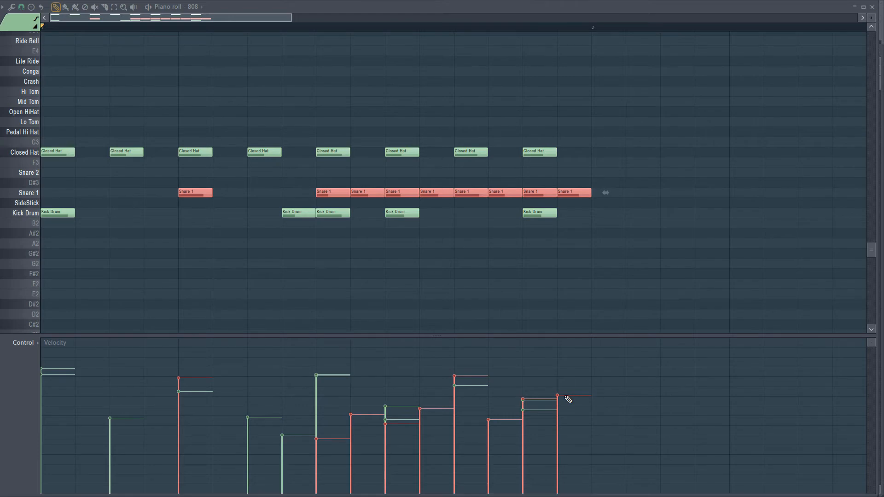
In the original velocity-varied pattern, move the last kick to Snare 1 and compare it in playback at a high and then a clearly lowered velocity.
click(873, 8)
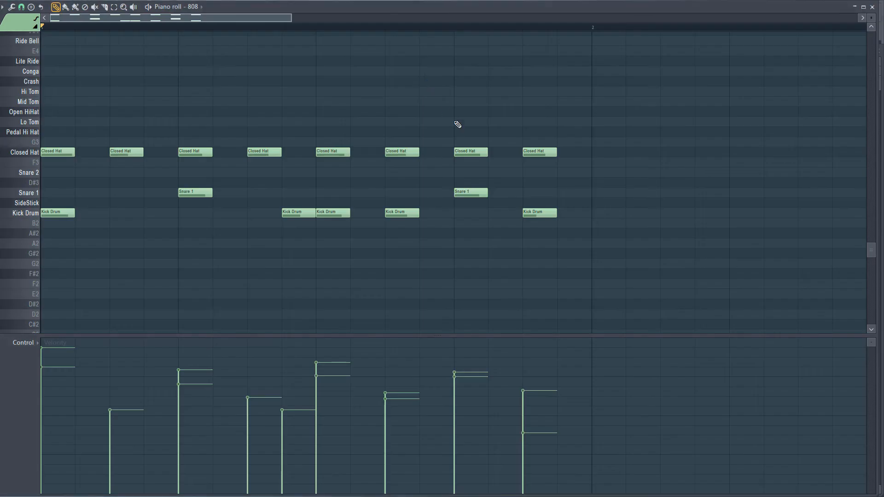
drag(534, 212, 534, 193)
ctrl+drag(466, 178, 554, 208)
drag(518, 386, 523, 379)
key(space)
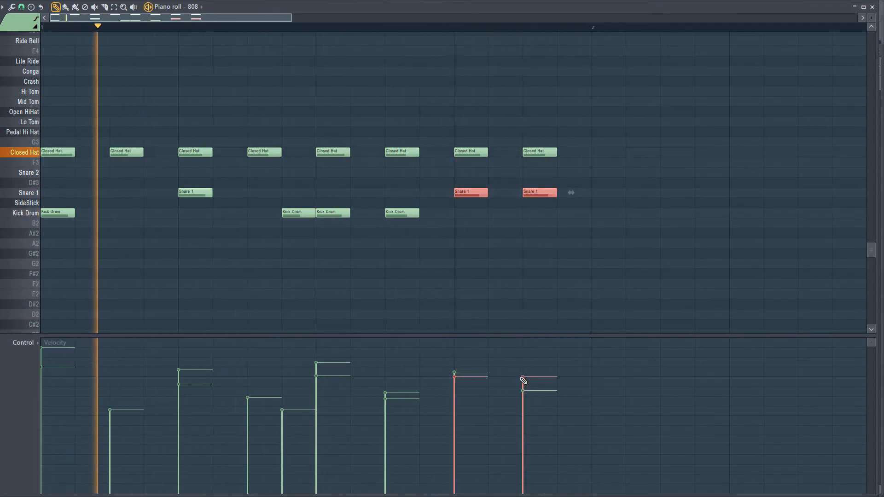
drag(524, 380, 524, 425)
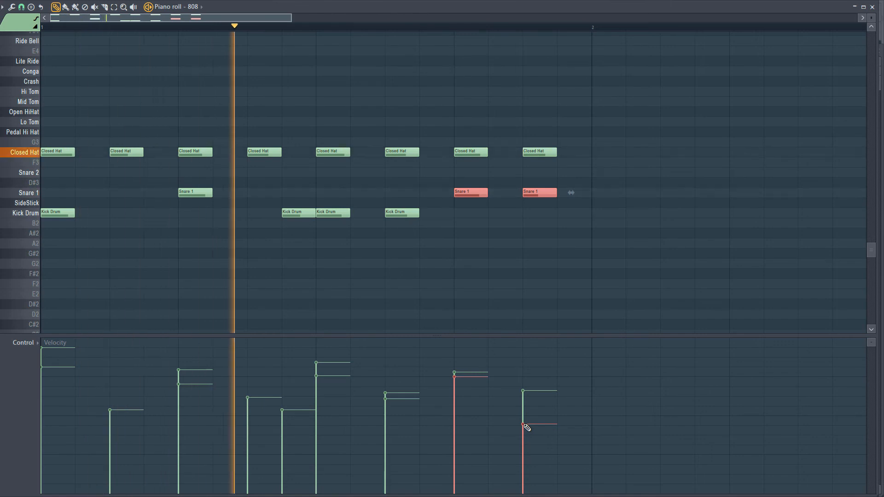
key(space)
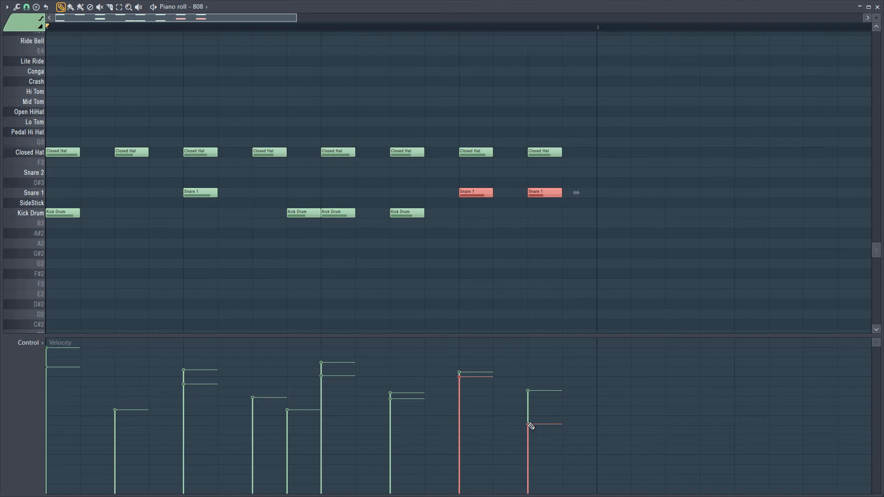
Close the piano roll, bring the 808 drum sampler into full view and audition its Kick Drum and Snare 1 pads.
click(878, 7)
drag(883, 127, 300, 120)
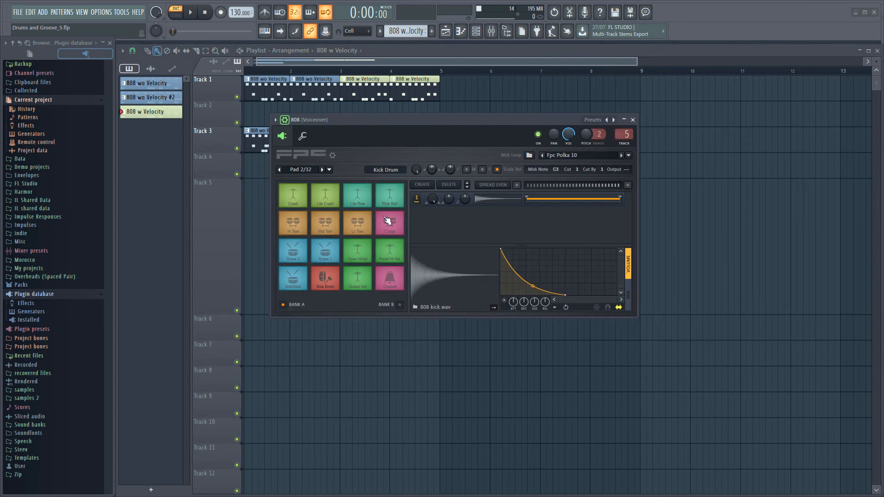
click(327, 284)
click(326, 254)
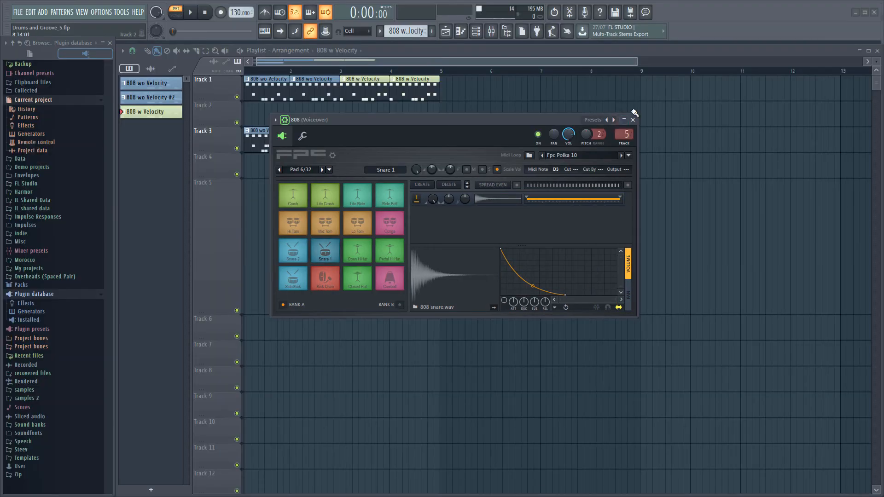
Load the acoustic HQ Rock Kit preset into the drum sampler and select one of its pads to inspect the velocity layers.
click(617, 119)
mouse_move(628, 140)
mouse_move(642, 122)
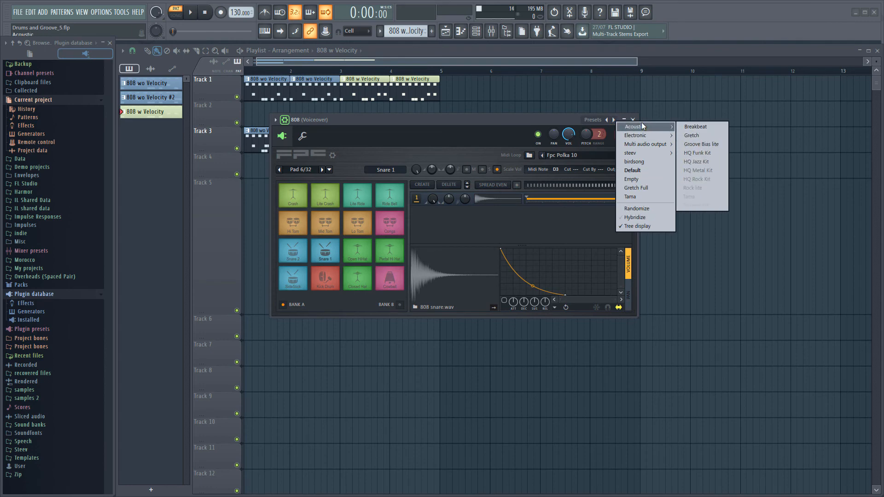
click(698, 177)
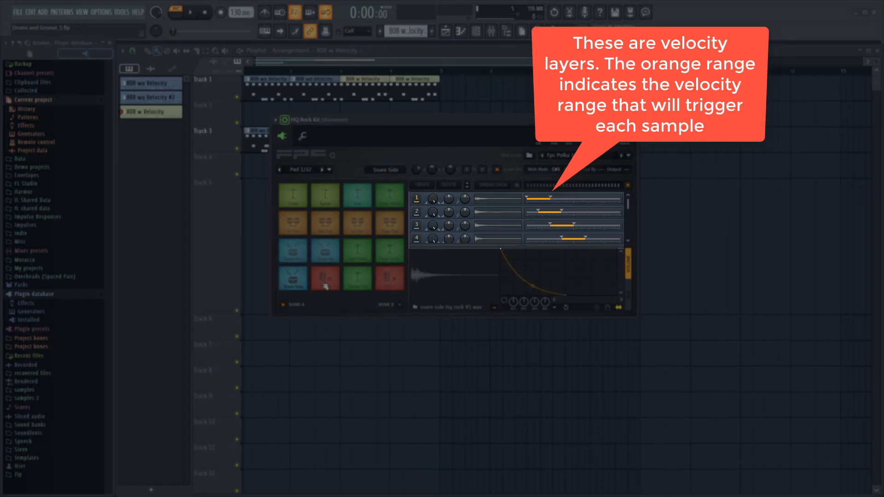
click(332, 262)
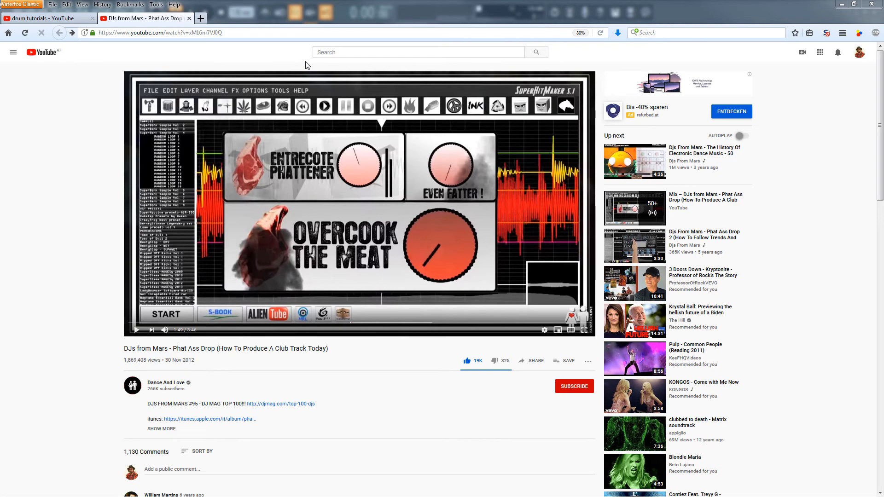
In the browser, search YouTube for "drum tutorials" and open the video "How To Play Drums - Your Very First Drum Lesson".
click(326, 51)
text(drum tutorials)
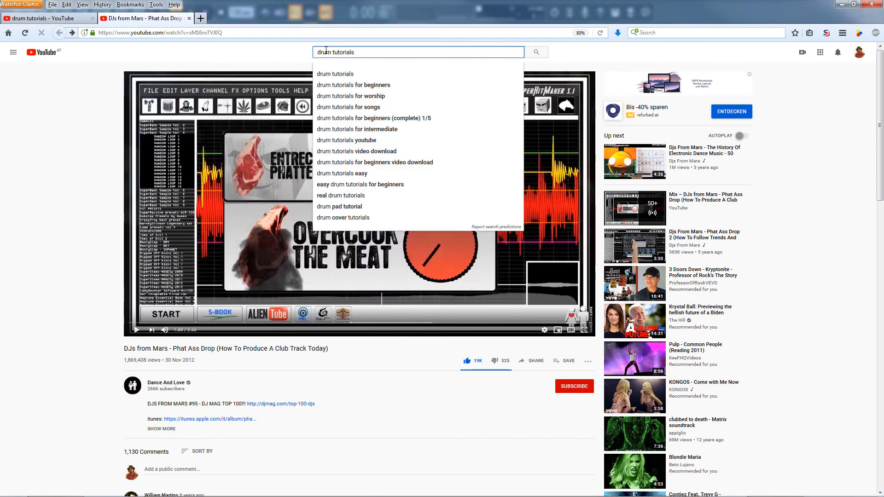
key(Return)
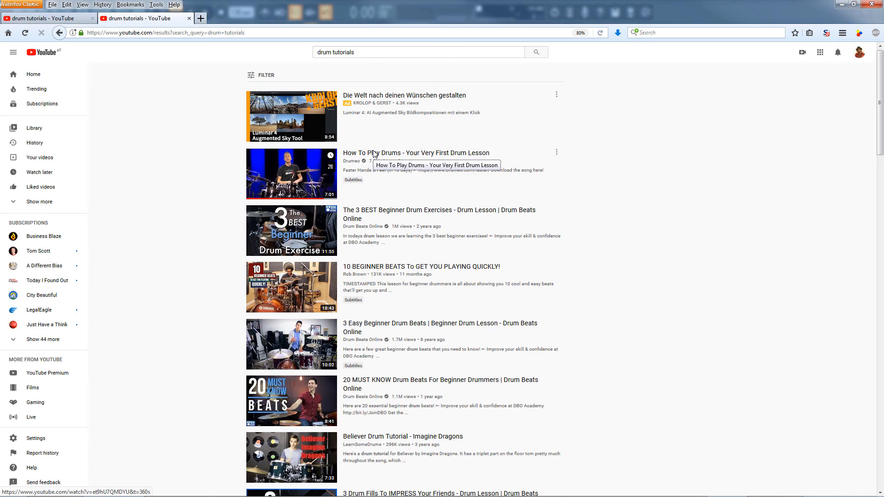
click(374, 154)
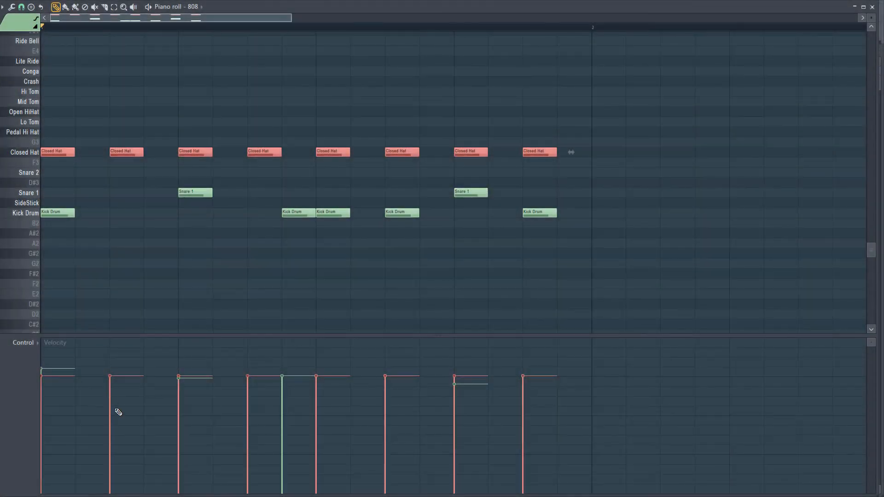
In the 808 piano roll, vary the closed hat velocities across beats 1 and 2, making the off-beat hits clearly softer than the on-beat hits.
click(115, 419)
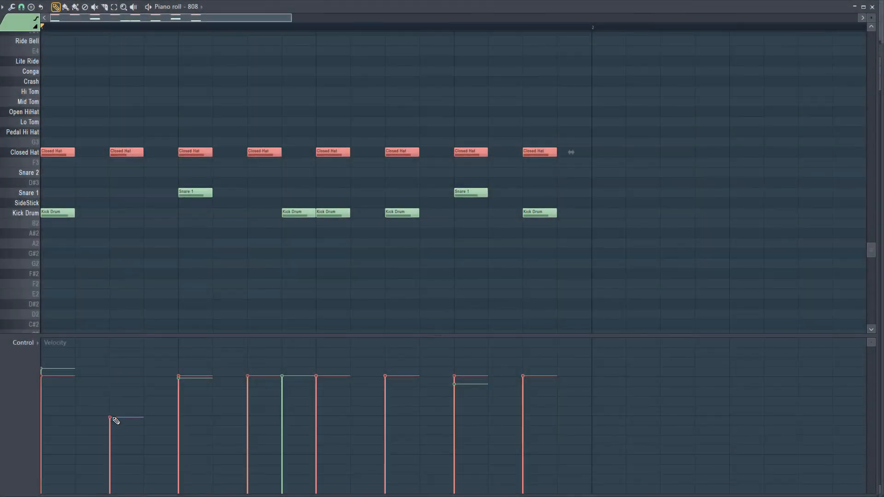
click(50, 374)
click(186, 392)
click(253, 417)
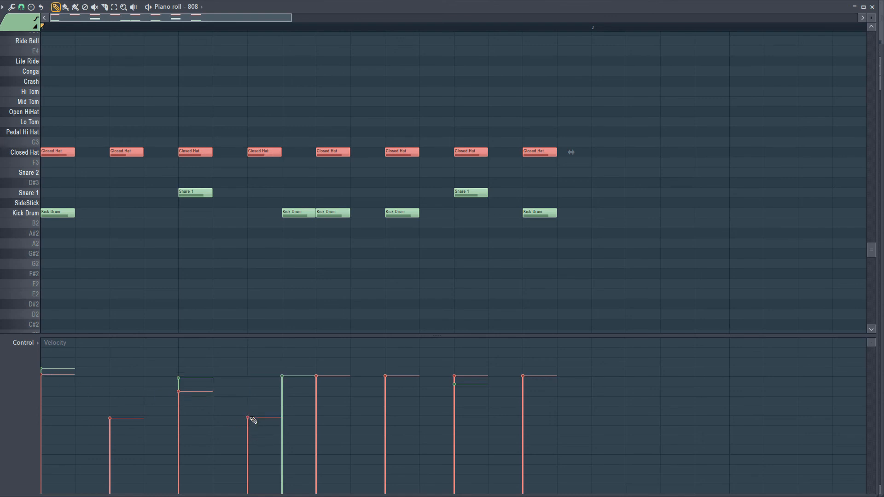
Vary the closed hat velocities across beats 3 and 4, strongest on beat 3 and softest on the off-beat right after it.
click(321, 374)
click(386, 412)
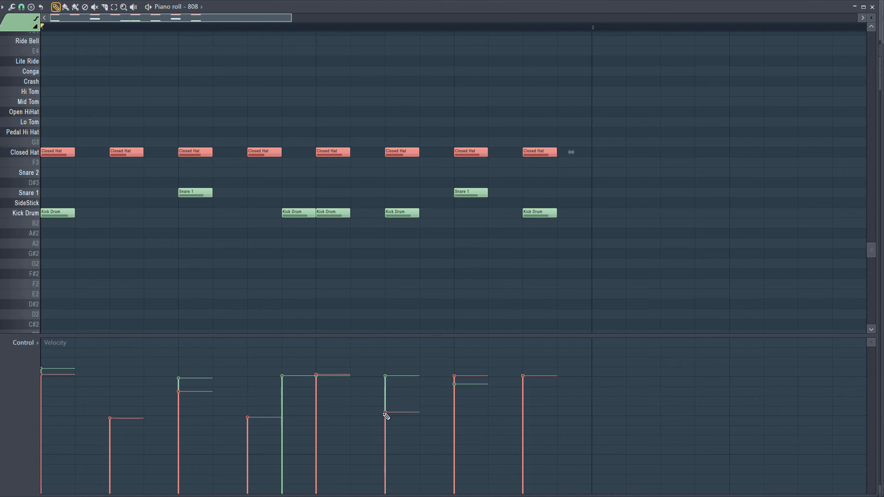
click(463, 385)
click(529, 401)
click(387, 420)
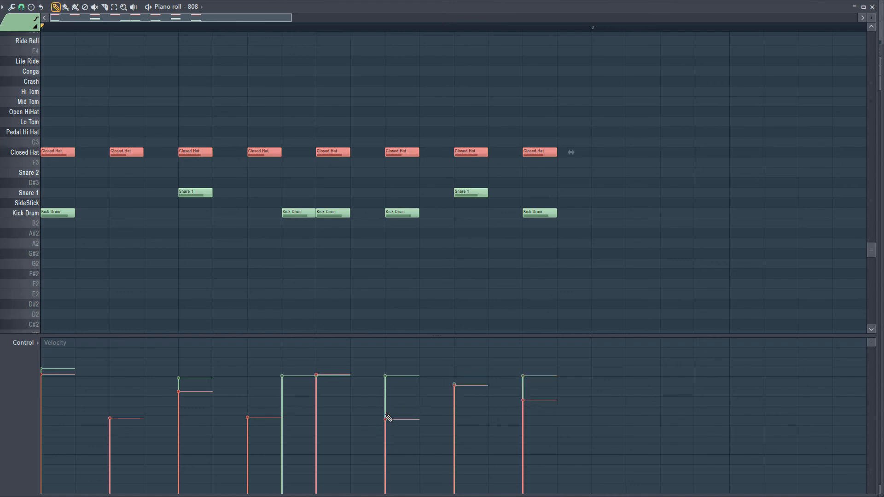